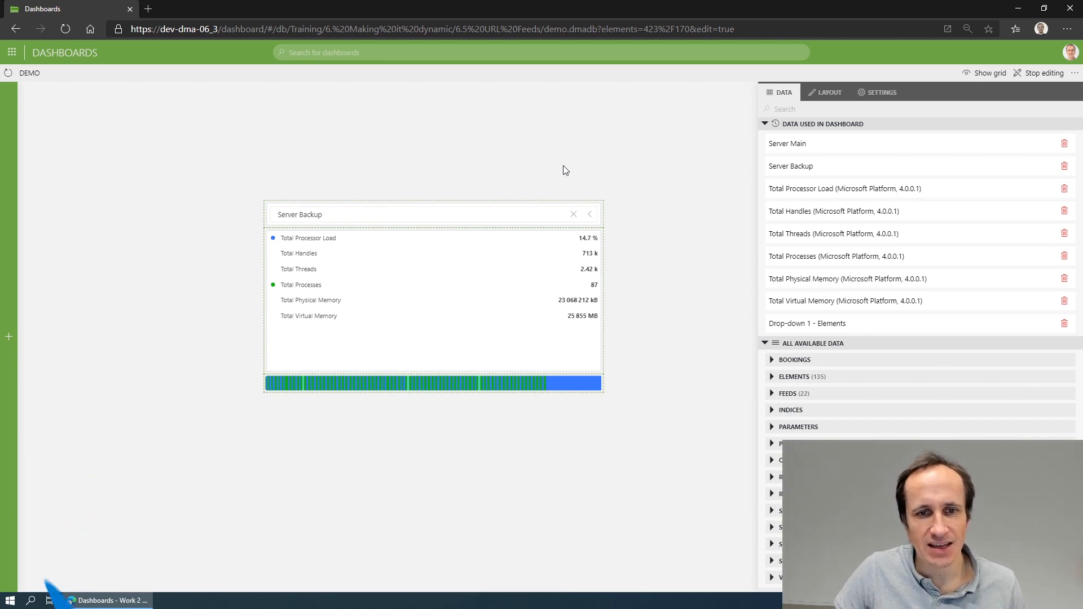
Switch the dashboard's drop-down selection to Server Main and back to Server Backup to compare the element reference in the URL.
click(517, 211)
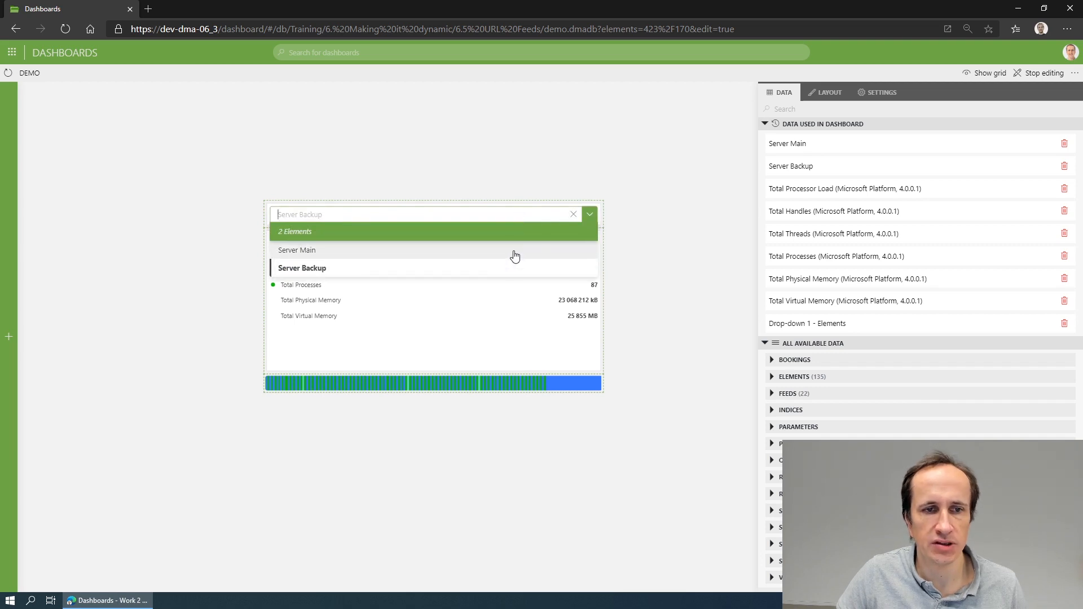
click(514, 250)
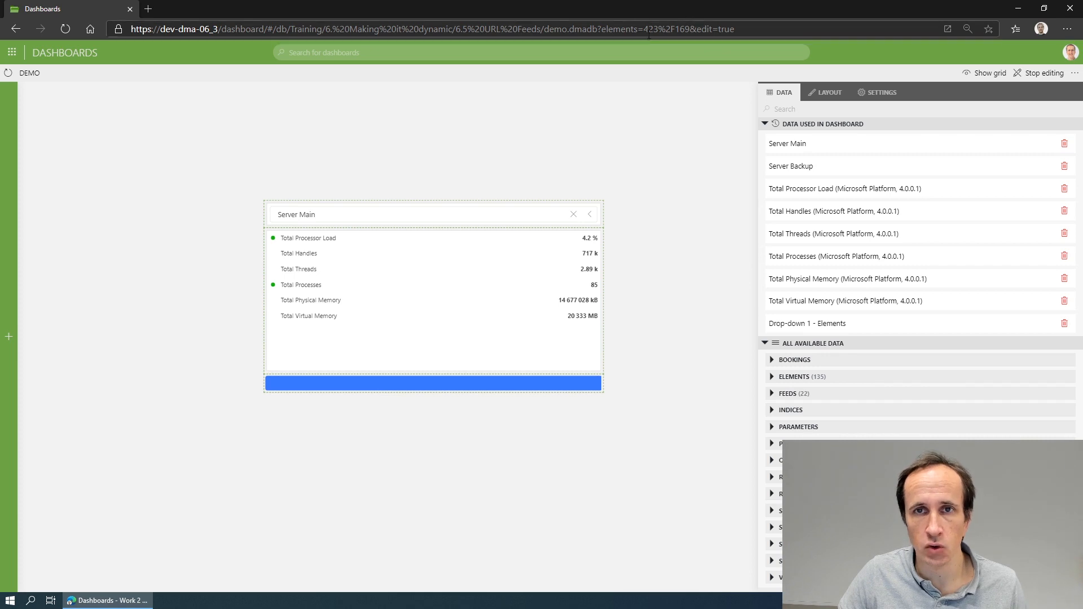
click(477, 217)
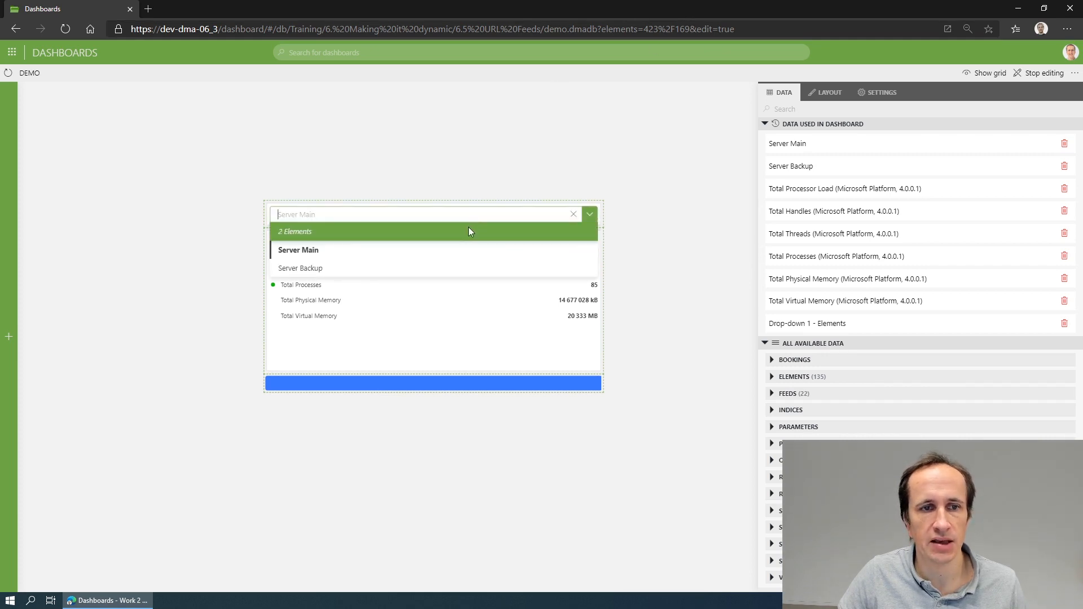
click(458, 276)
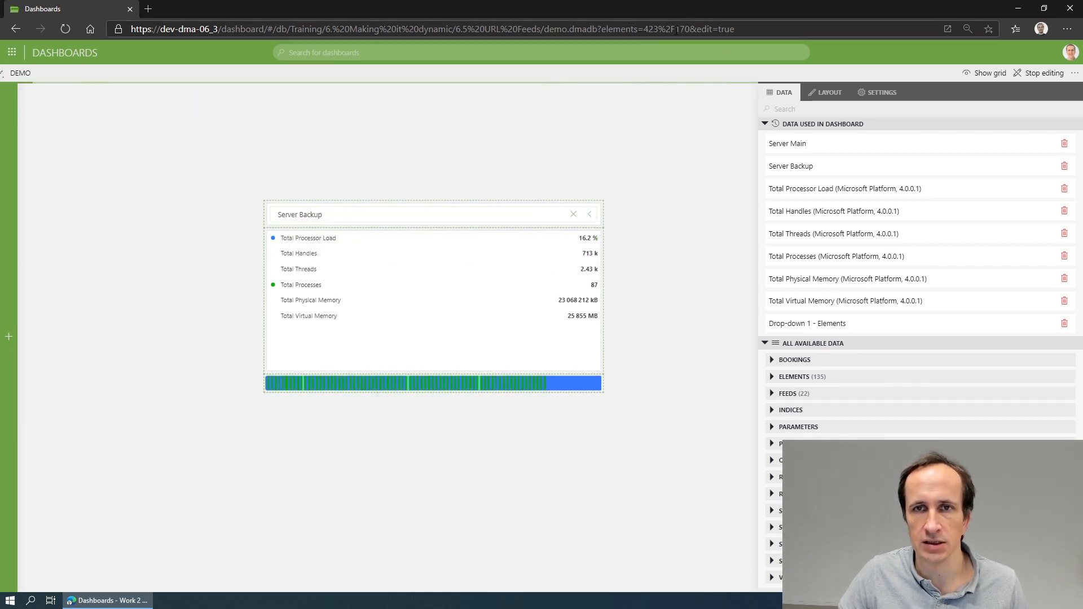
Change the elements value in the dashboard URL to 423%2F169 and load the page.
drag(689, 29, 648, 28)
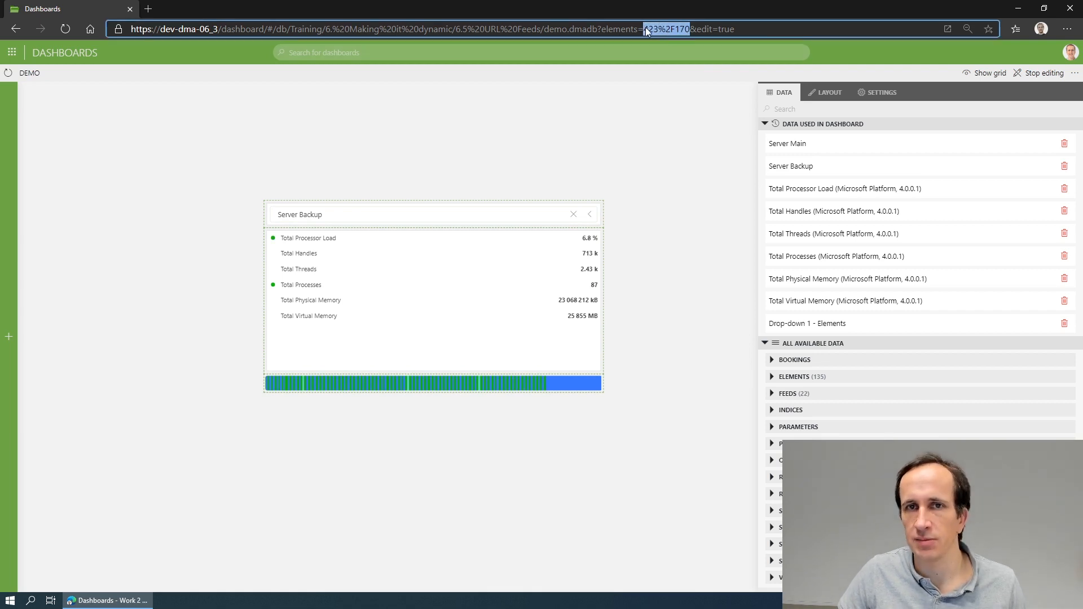
click(683, 25)
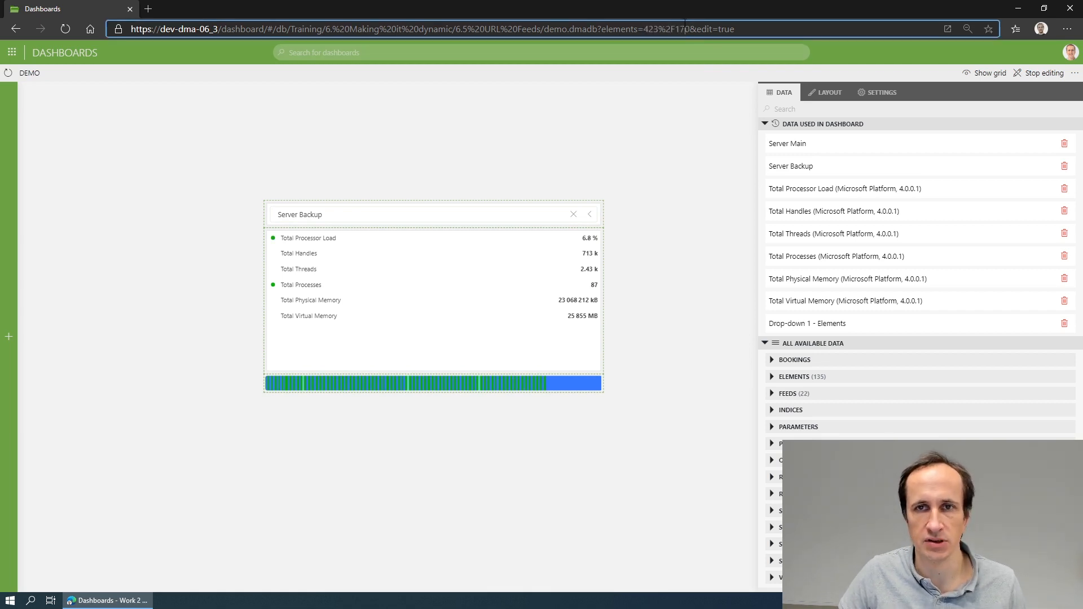
drag(681, 27, 694, 27)
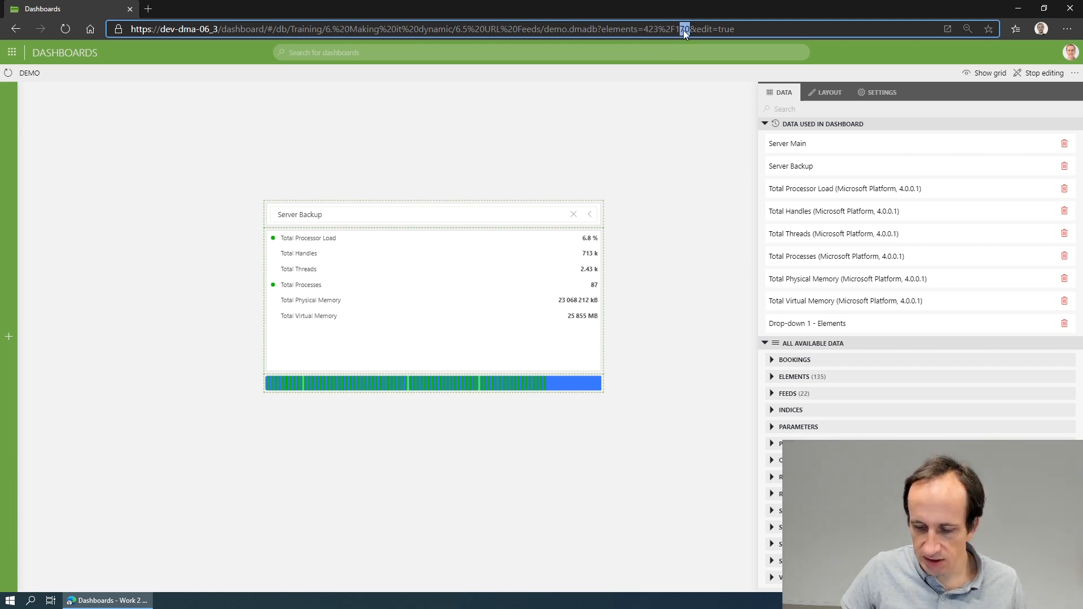
text(69)
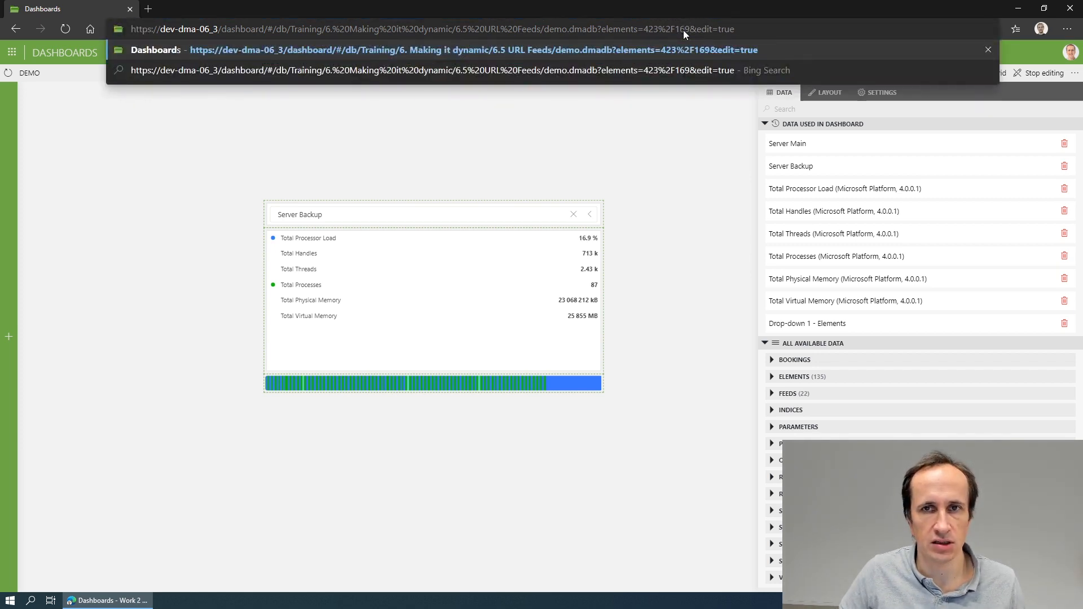
key(Return)
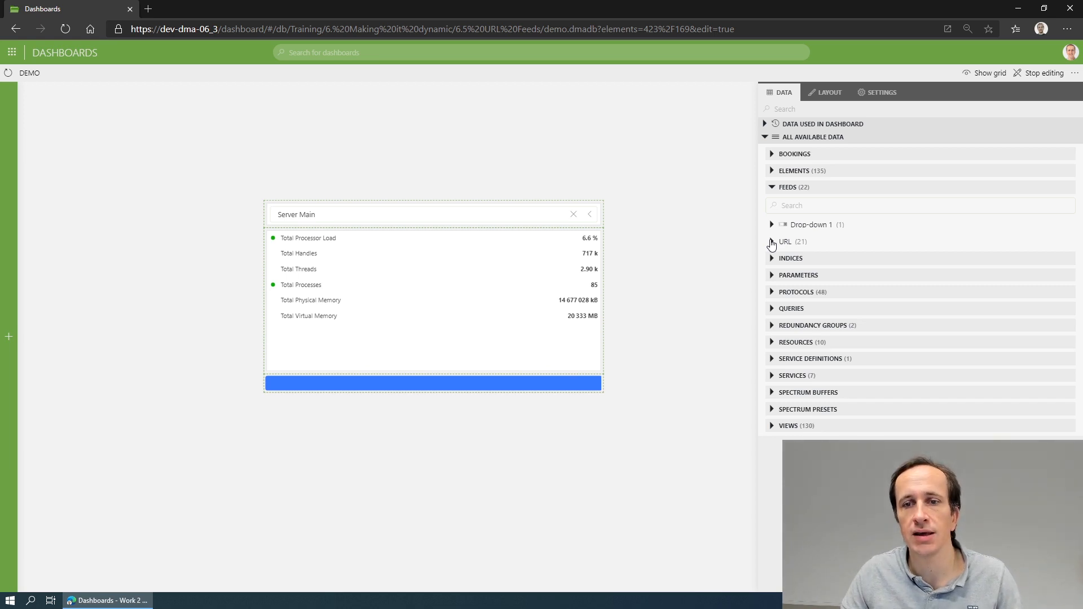
Apply the Elements feed from the URL feeds to the parameter list as a filter and to the bar below it as data.
click(771, 242)
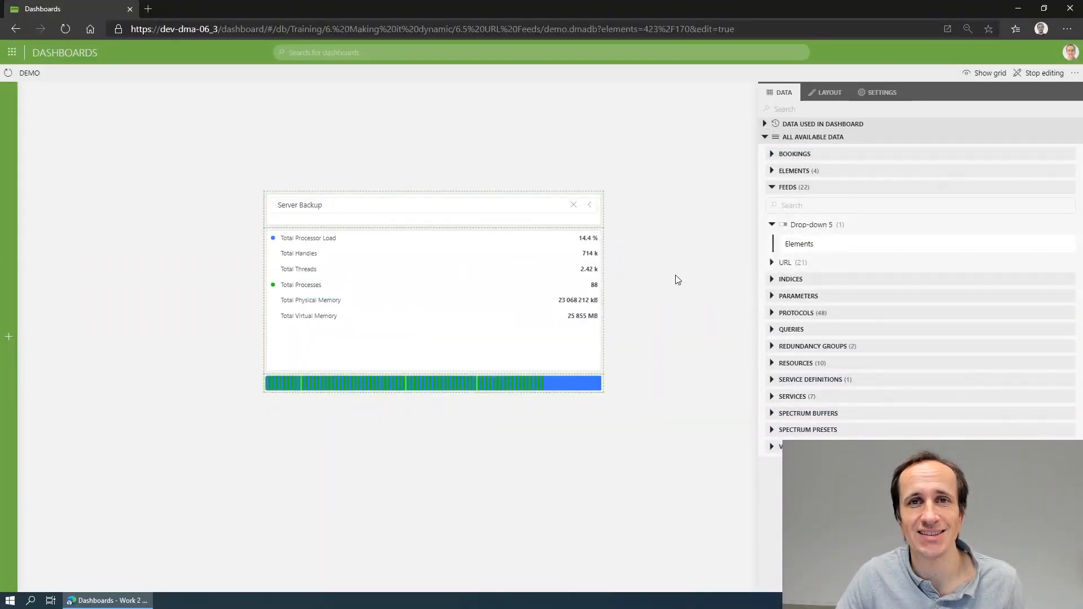
click(772, 263)
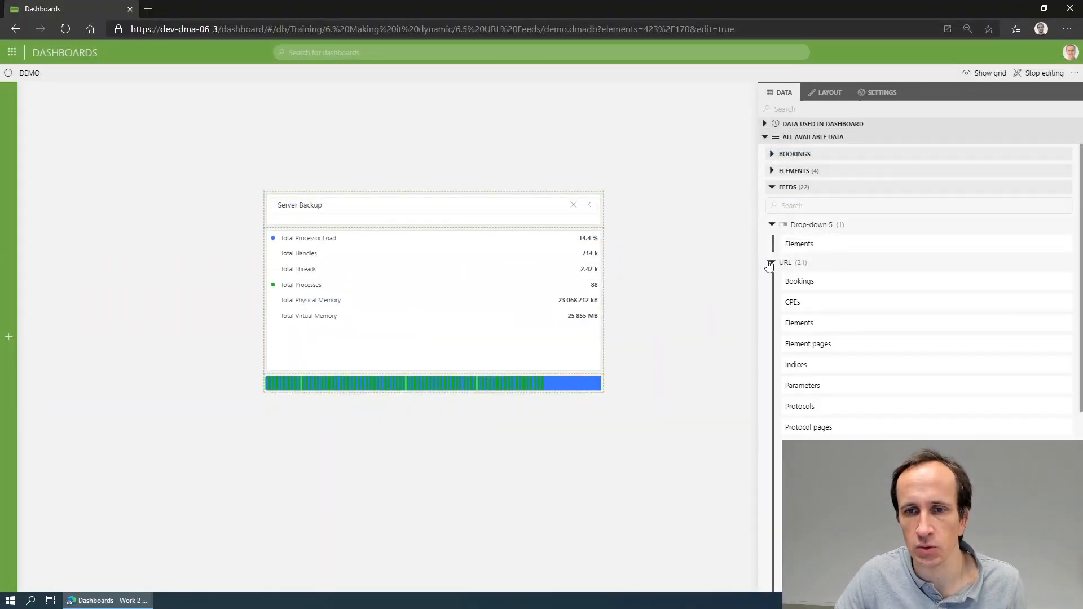
drag(825, 322, 435, 305)
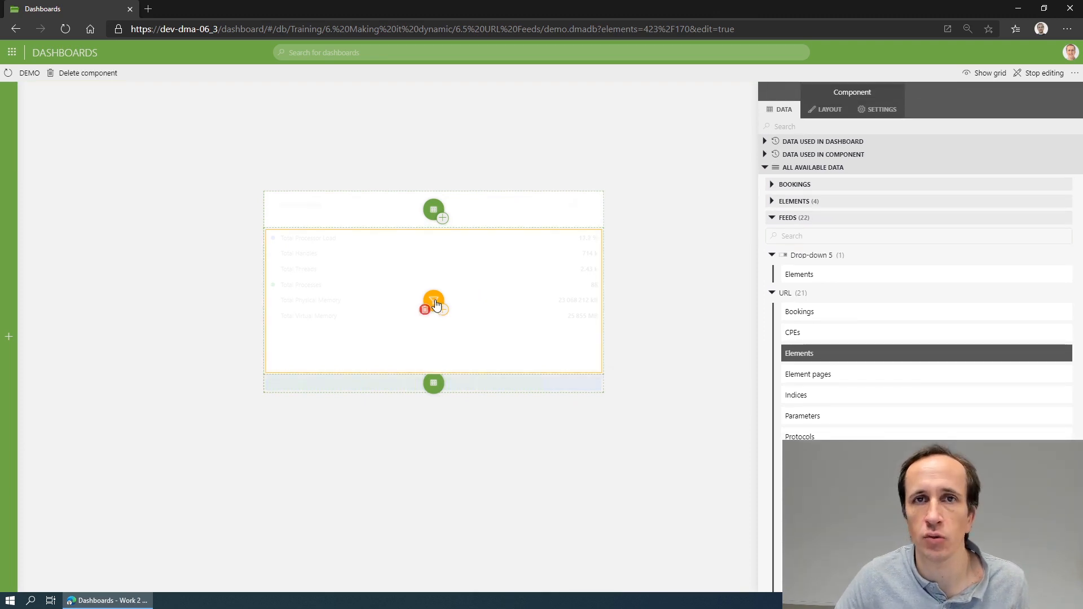
click(433, 385)
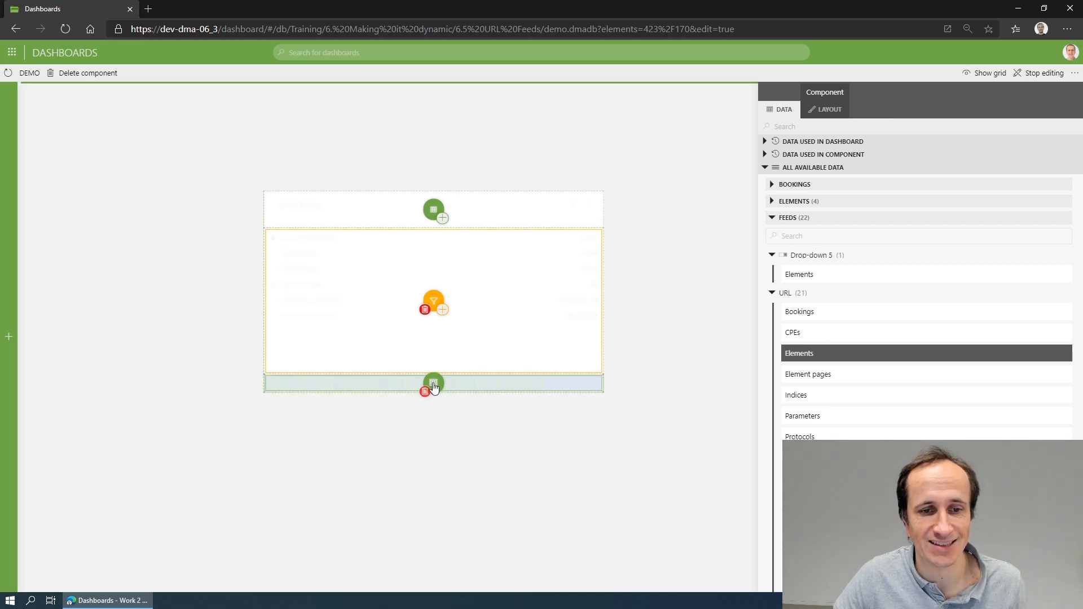
click(656, 300)
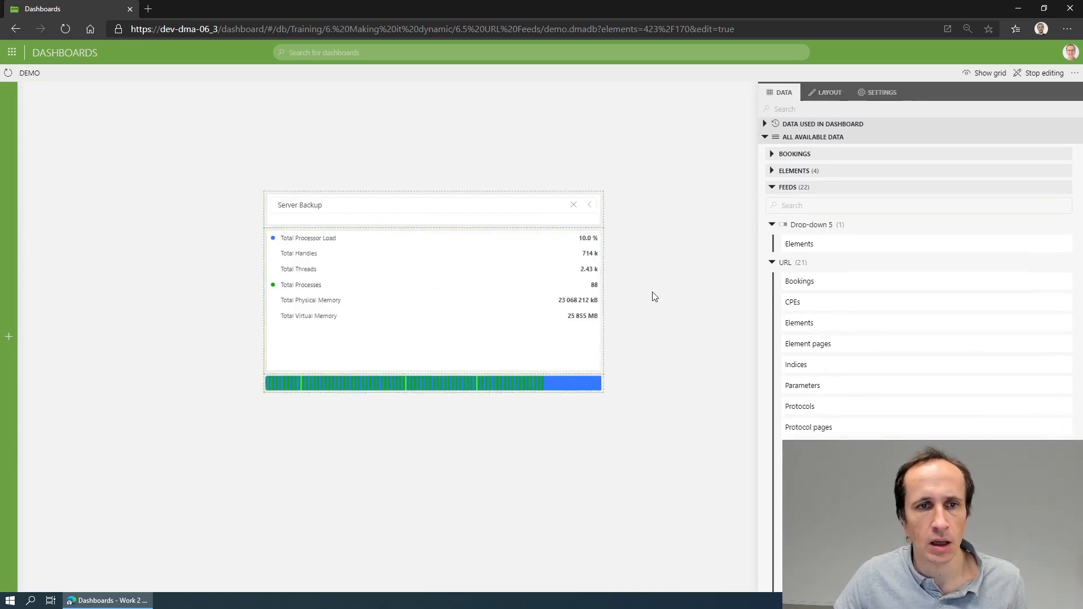
Delete the drop-down component above the parameter list from the dashboard.
click(558, 219)
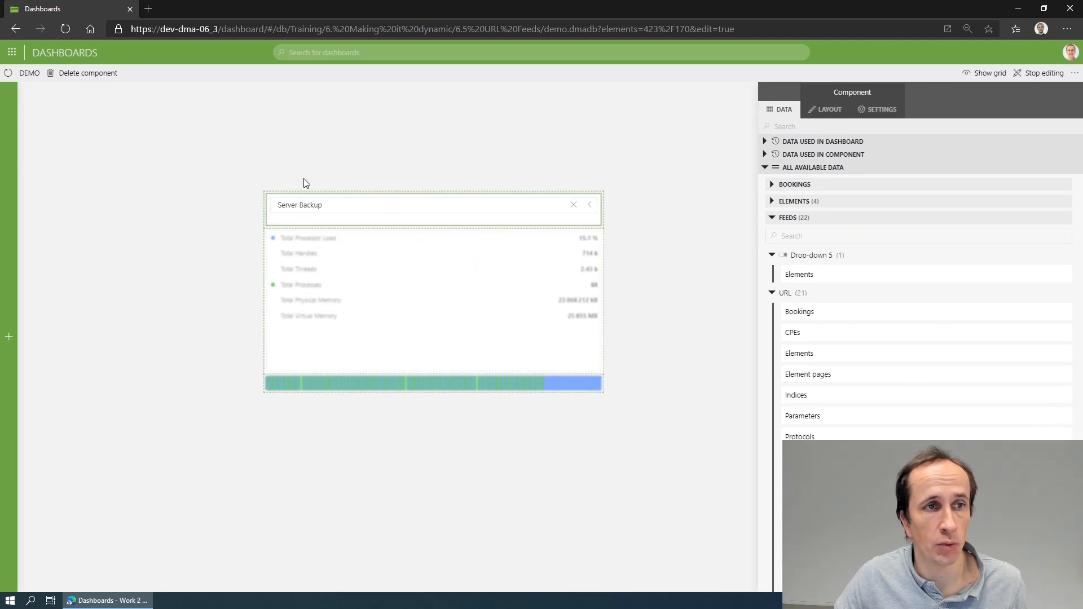
click(96, 74)
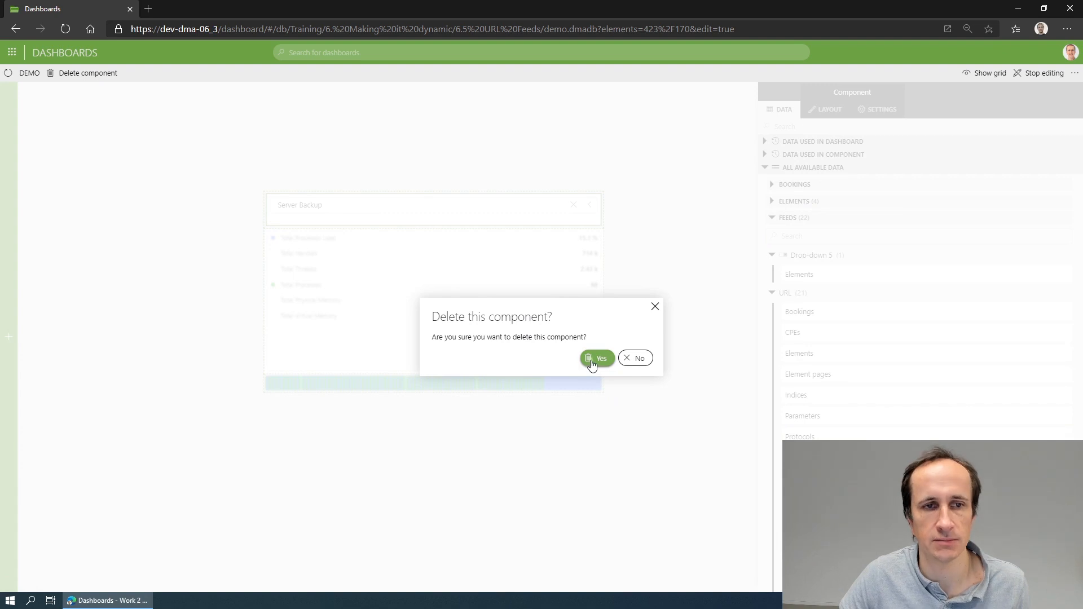
click(593, 358)
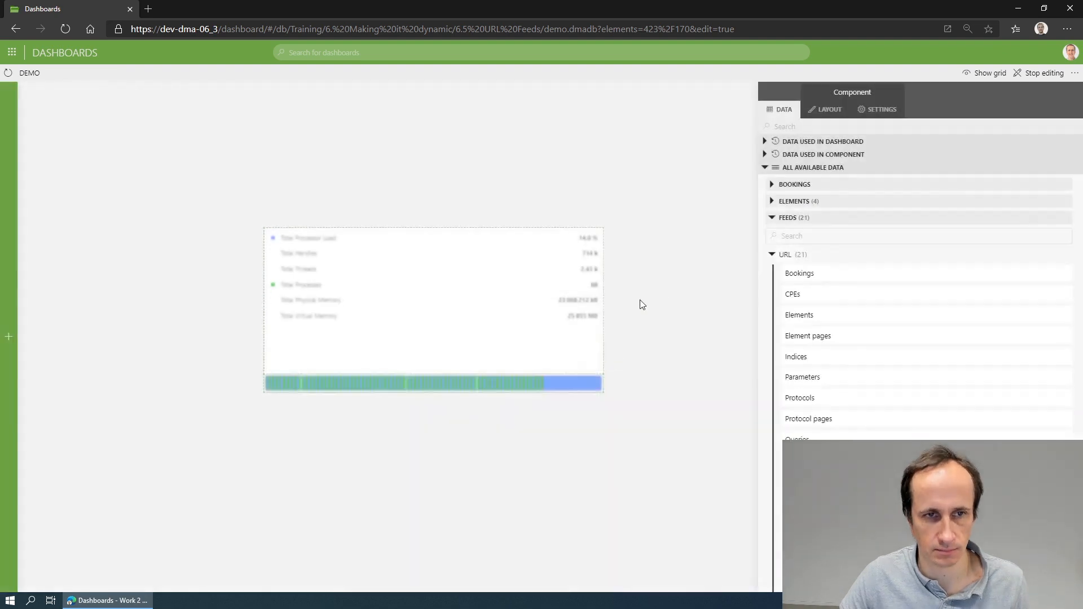
Test the URL feed by setting the elements value in the address to 423%2F169 and loading it.
click(675, 26)
drag(680, 27, 688, 27)
text(69)
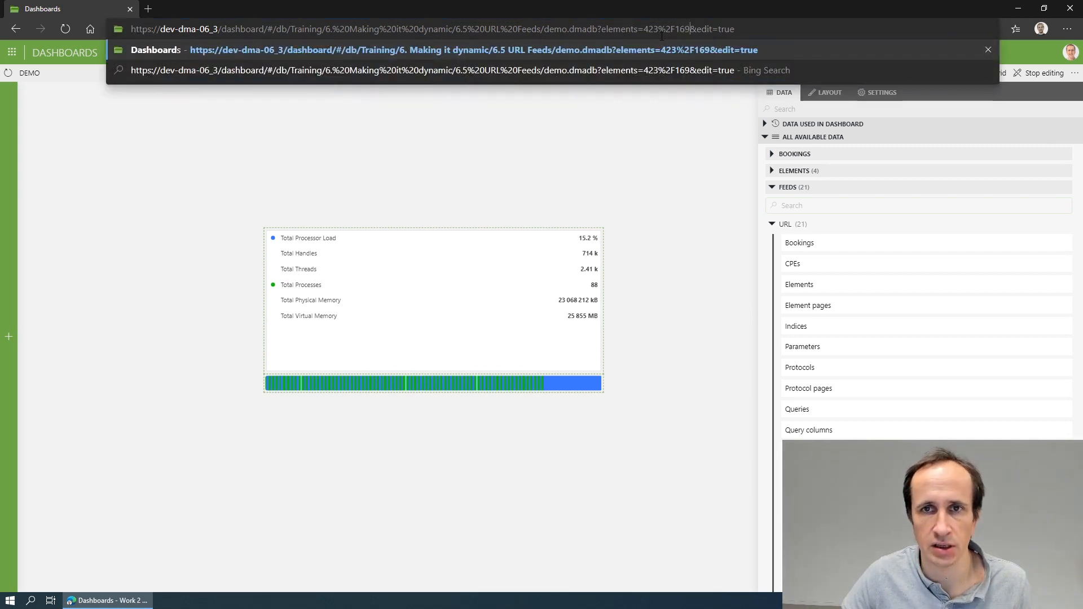
key(Return)
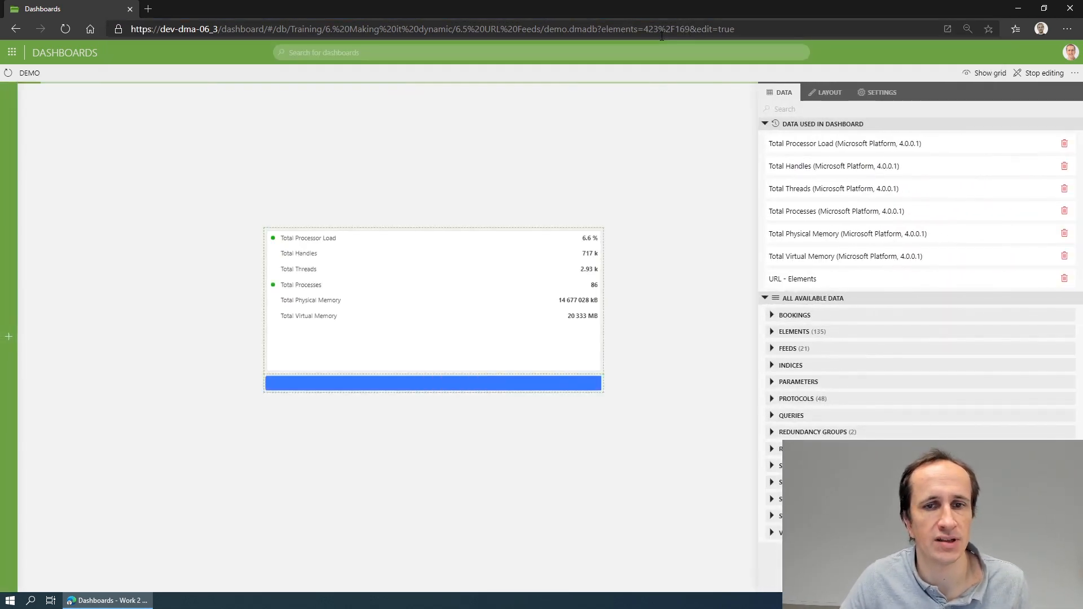
Set the elements value in the dashboard URL to 423%2F170 and load it.
mouse_move(392, 290)
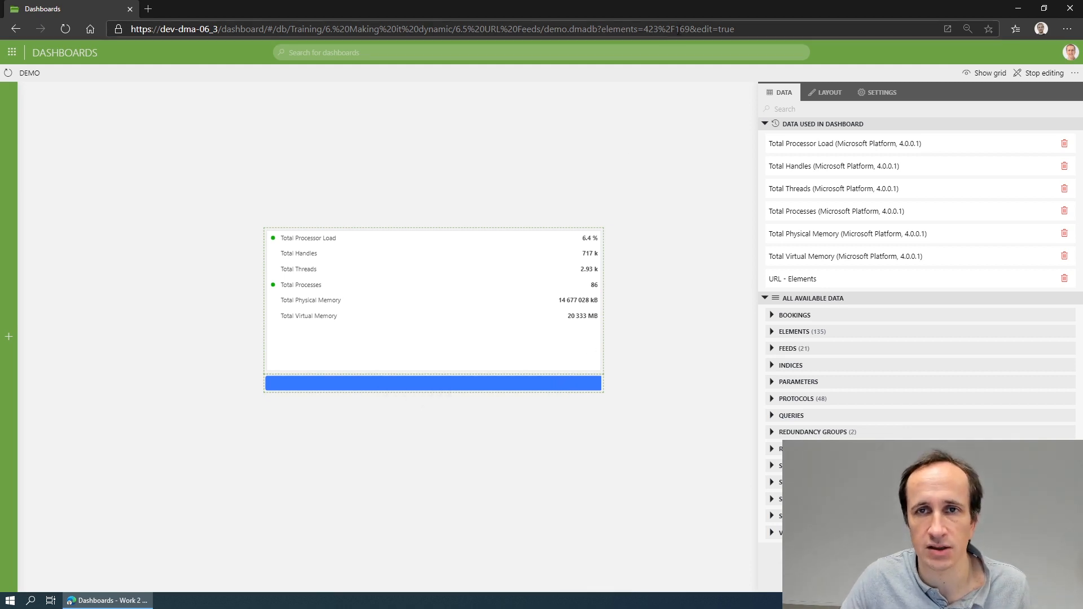
drag(679, 30, 689, 29)
text(70)
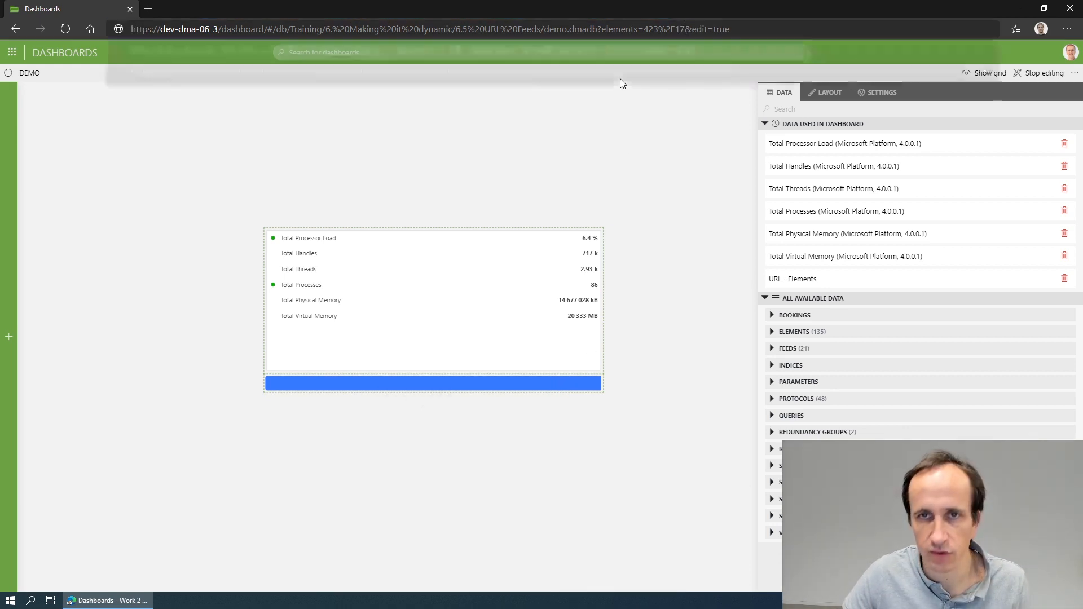
key(Return)
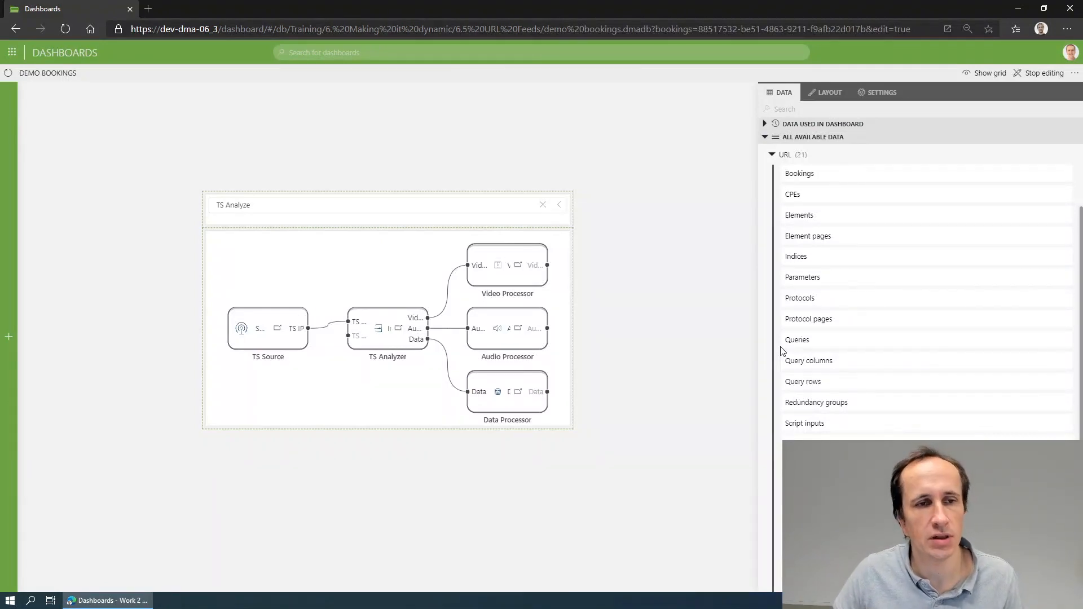
Select TS Booking in the bookings drop-down and apply the Bookings feed from the URL feeds to the service definition component.
click(509, 206)
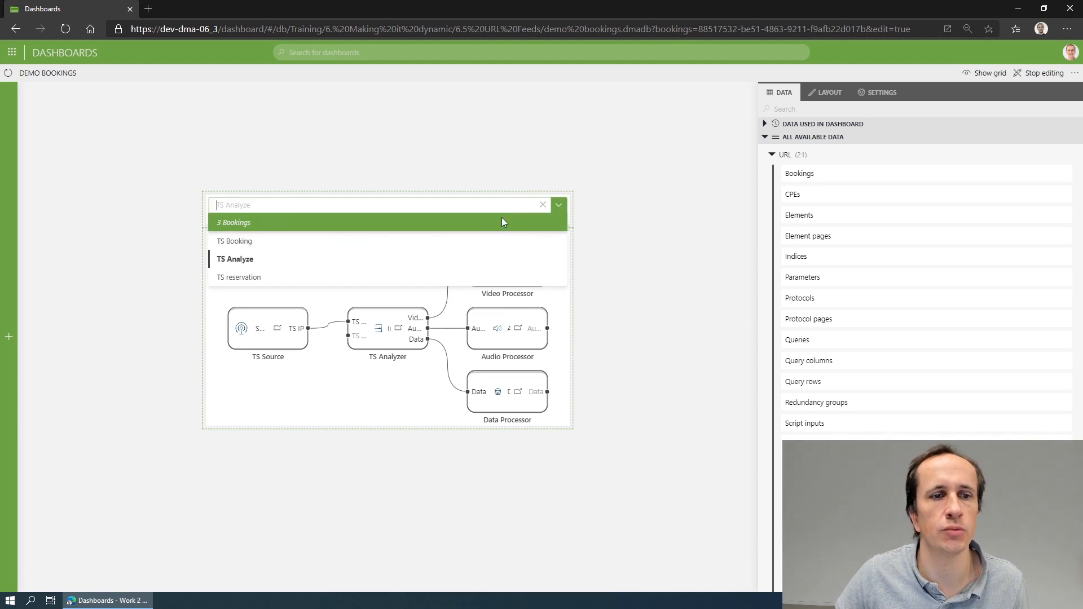
click(440, 241)
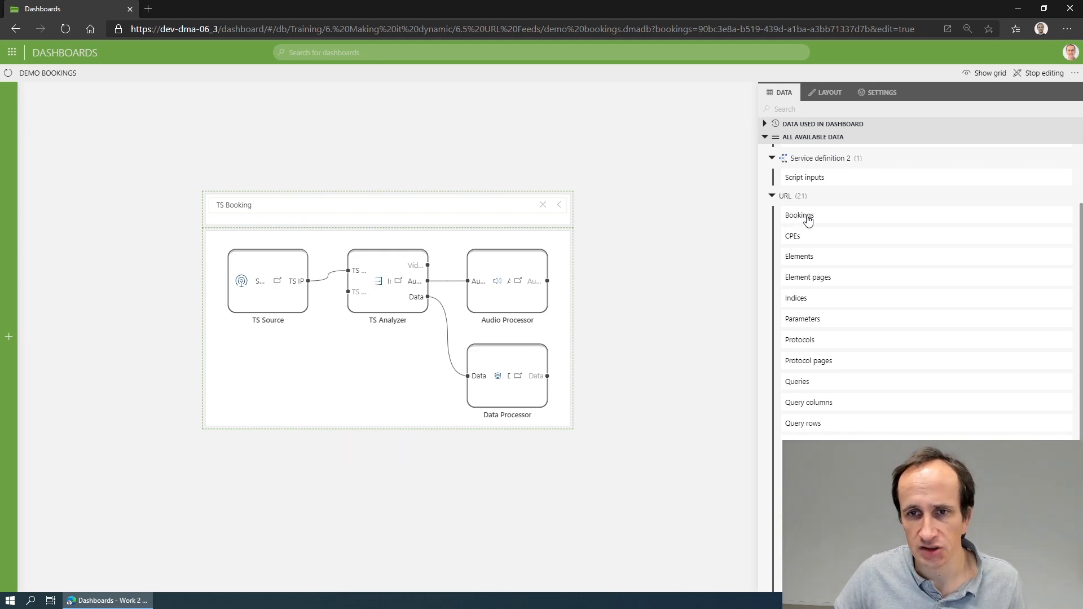
drag(806, 219, 388, 332)
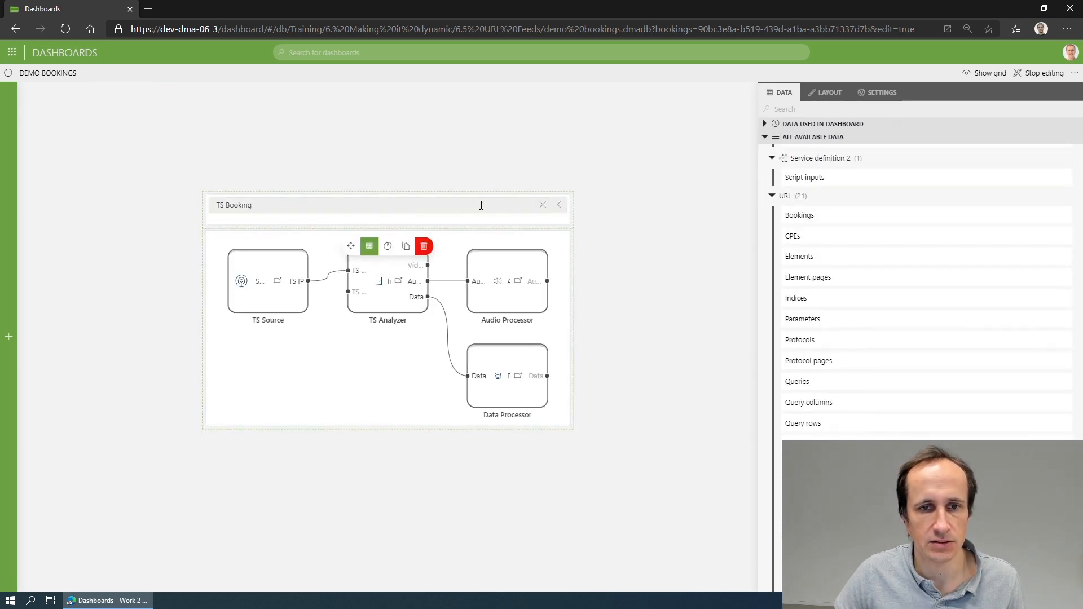
Delete the bookings drop-down component from the demo bookings dashboard.
click(423, 212)
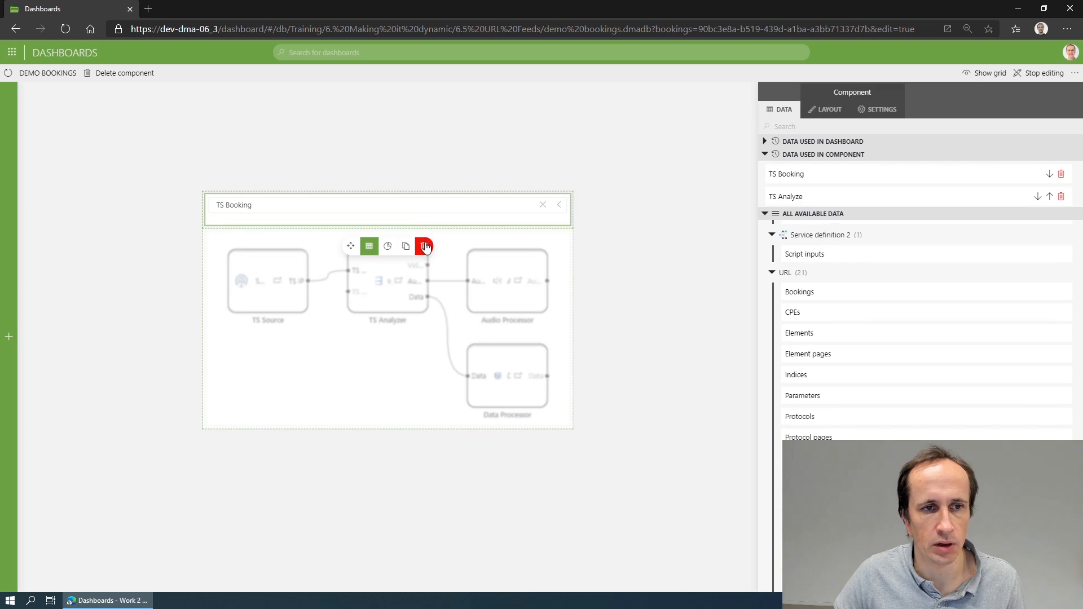
click(424, 246)
click(599, 358)
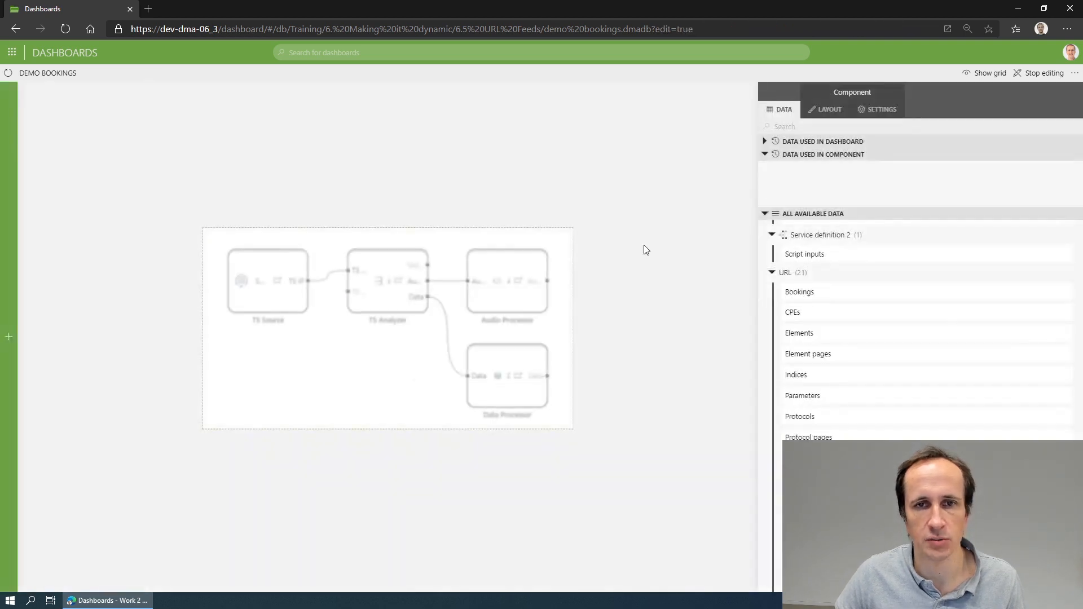
click(658, 28)
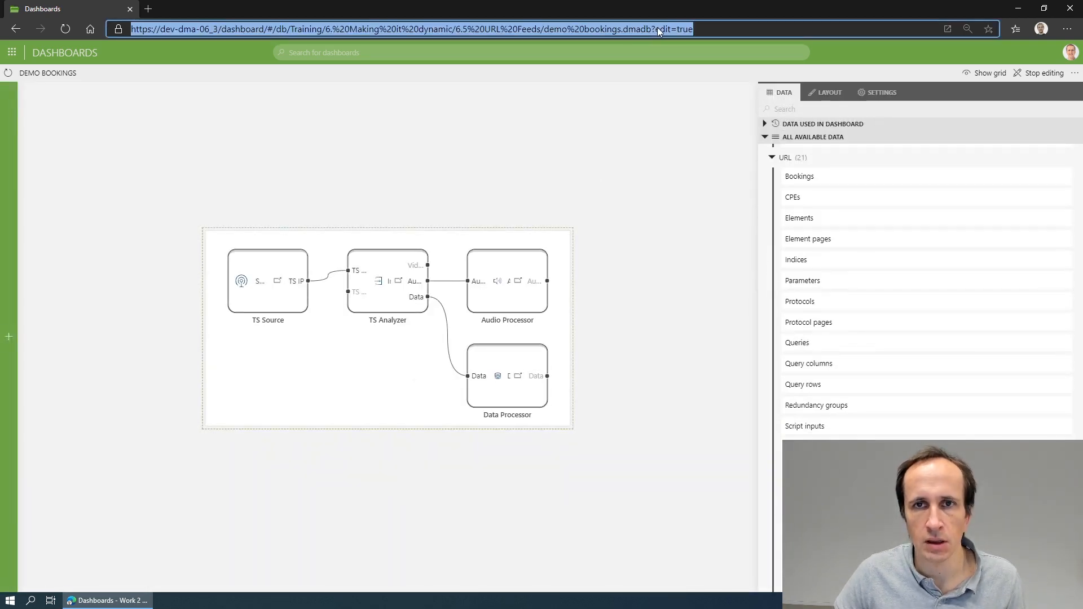
click(655, 29)
key(ctrl+v)
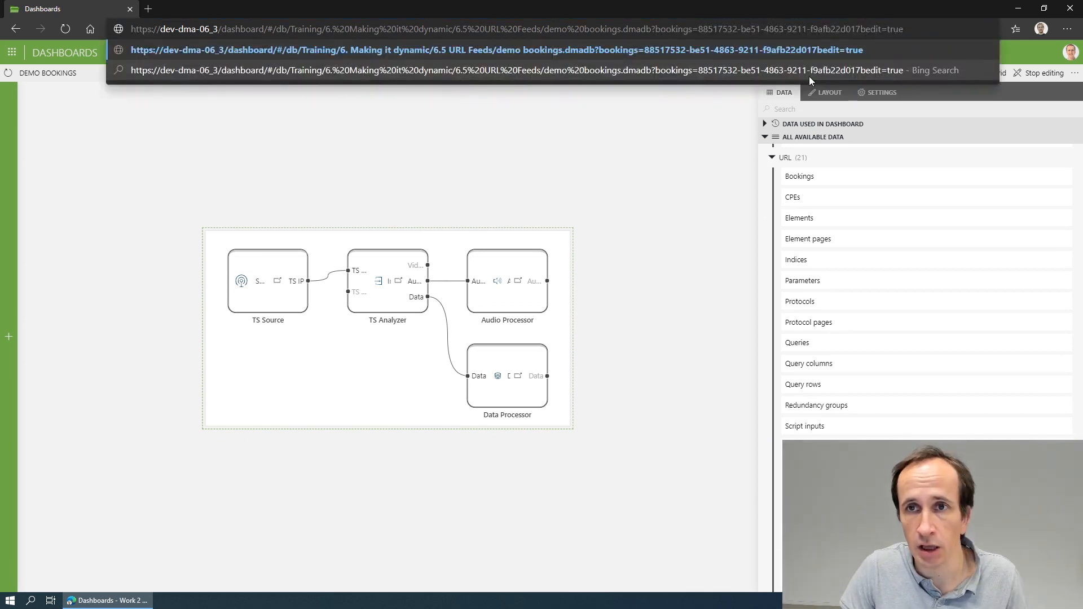
text(&)
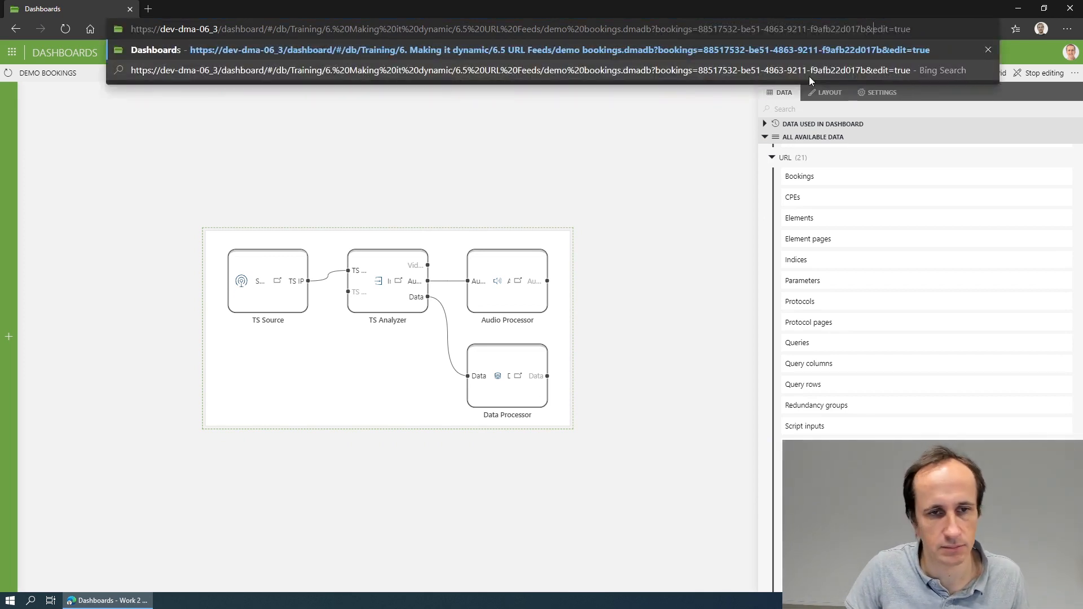
key(Return)
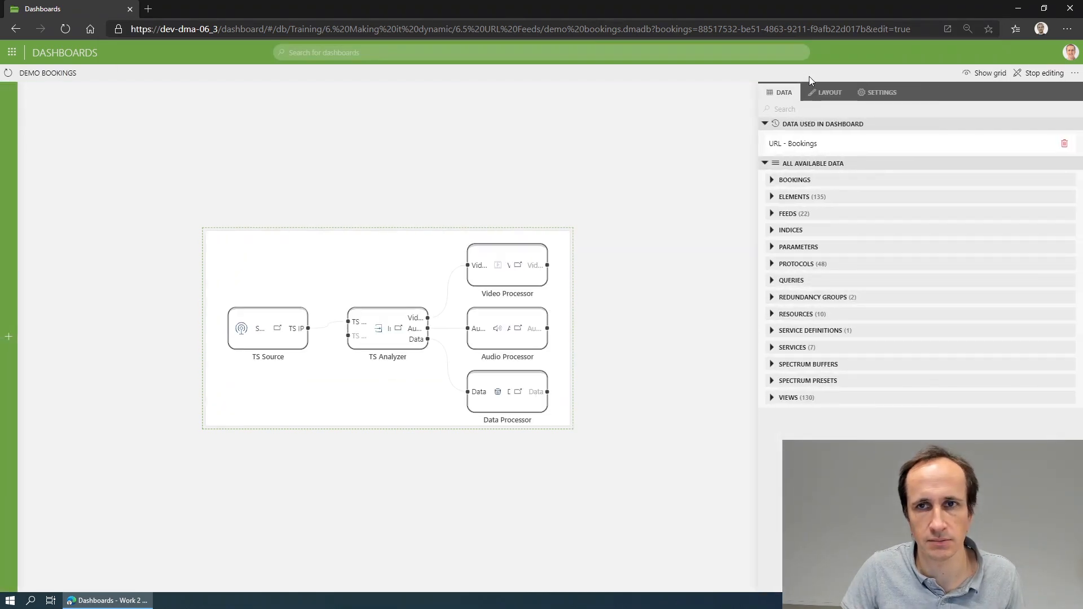
mouse_move(285, 327)
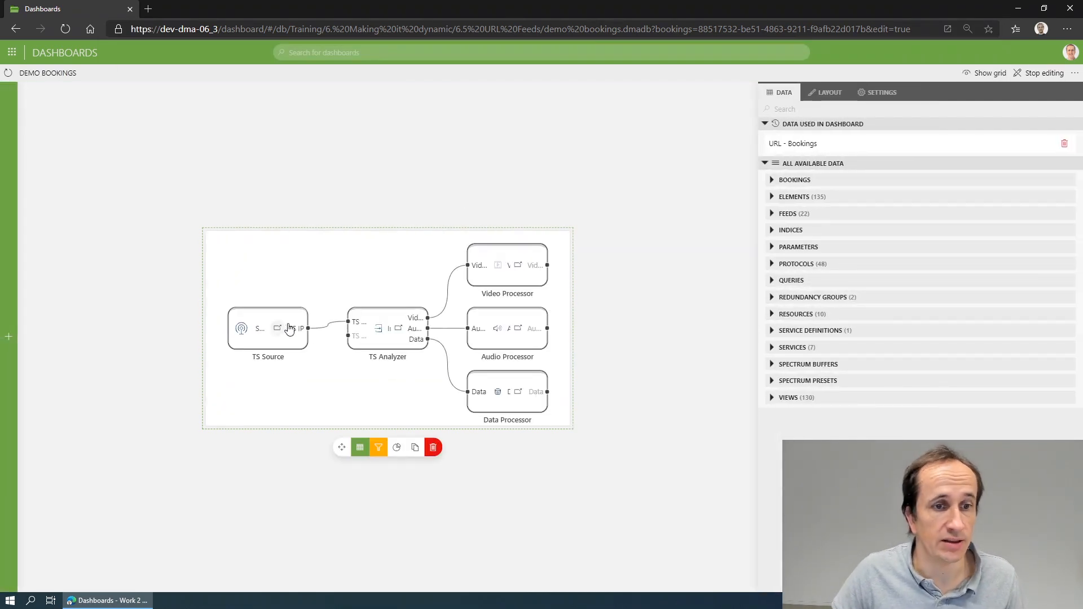